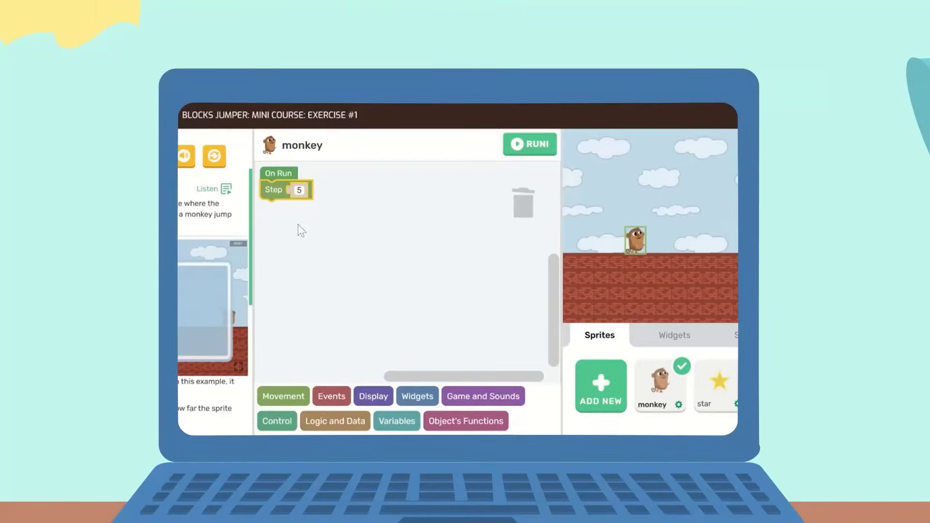
Add a Jump 1 block from the Movement blocks directly below Step 5.
click(284, 397)
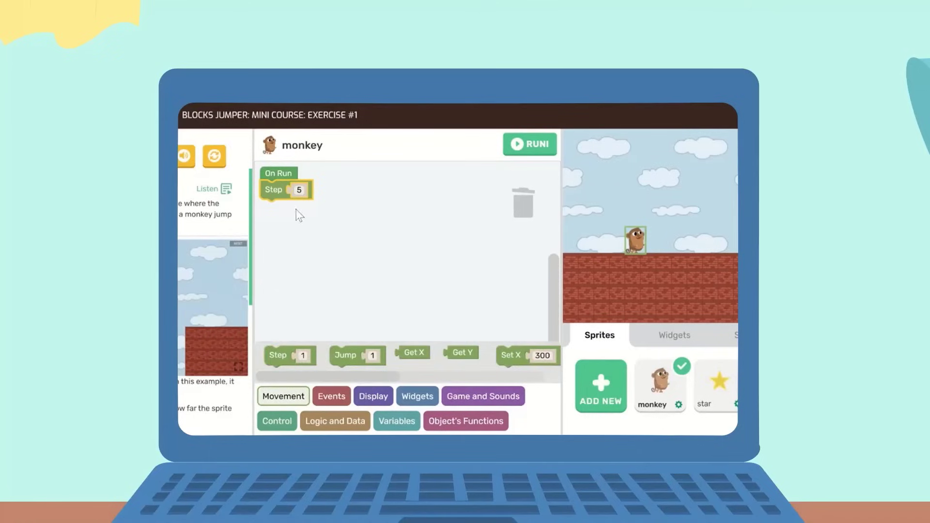
drag(342, 355, 275, 211)
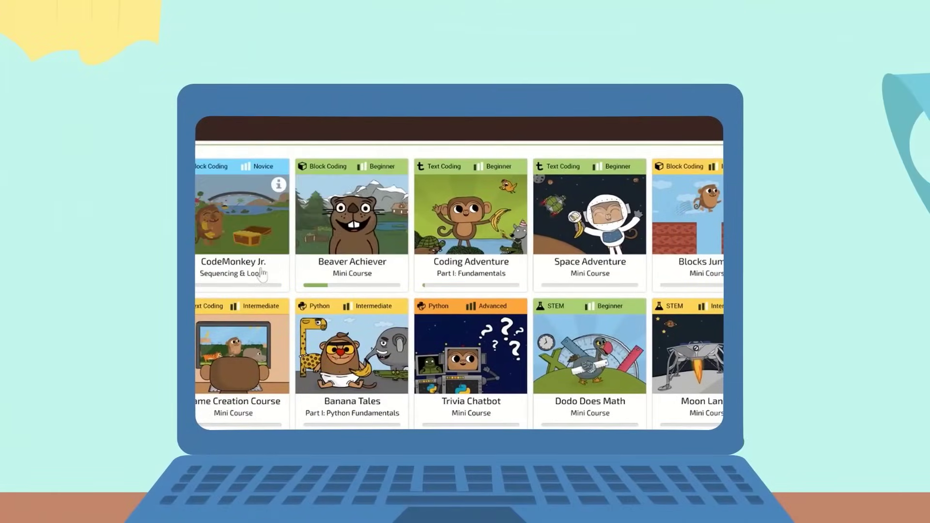
Open the CodeMonkey Jr.: Sequencing & Loops course card from the catalog.
click(263, 275)
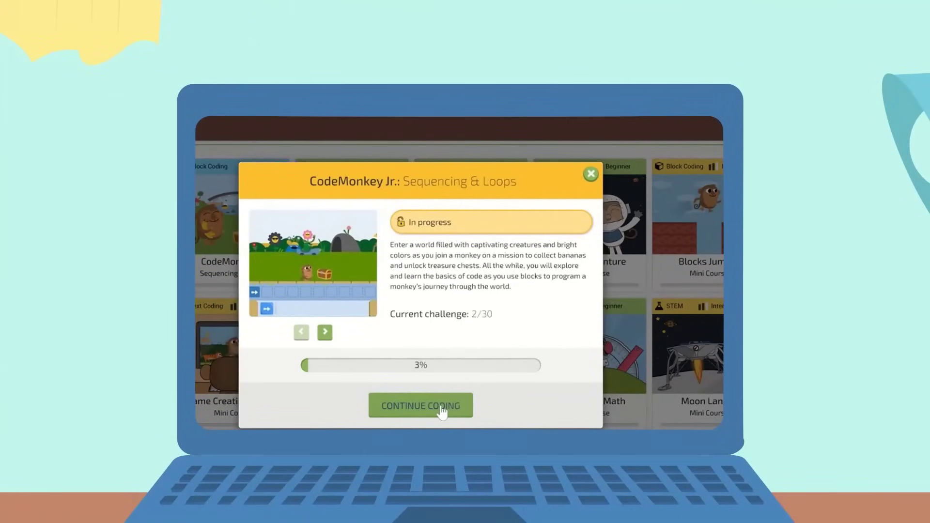